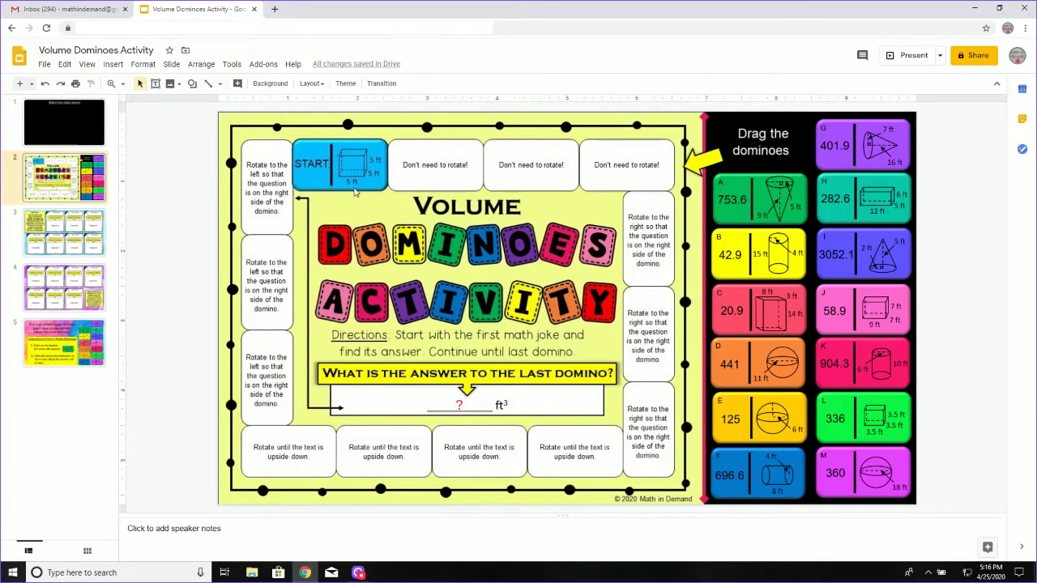
On the slide 3 worksheet, replace box 1's '?' object name with 'Cube'
left_click(67, 224)
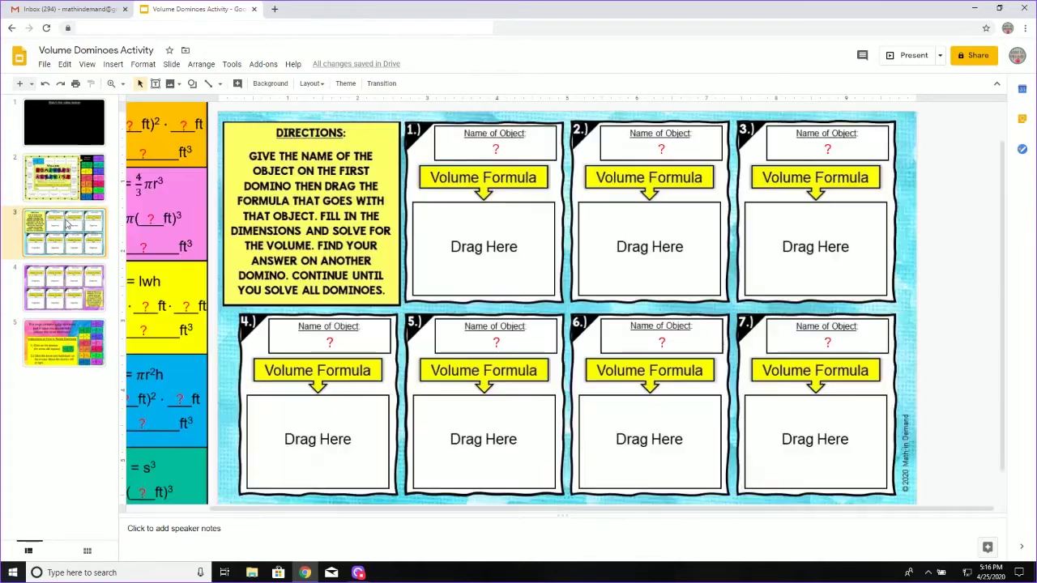
left_click(500, 151)
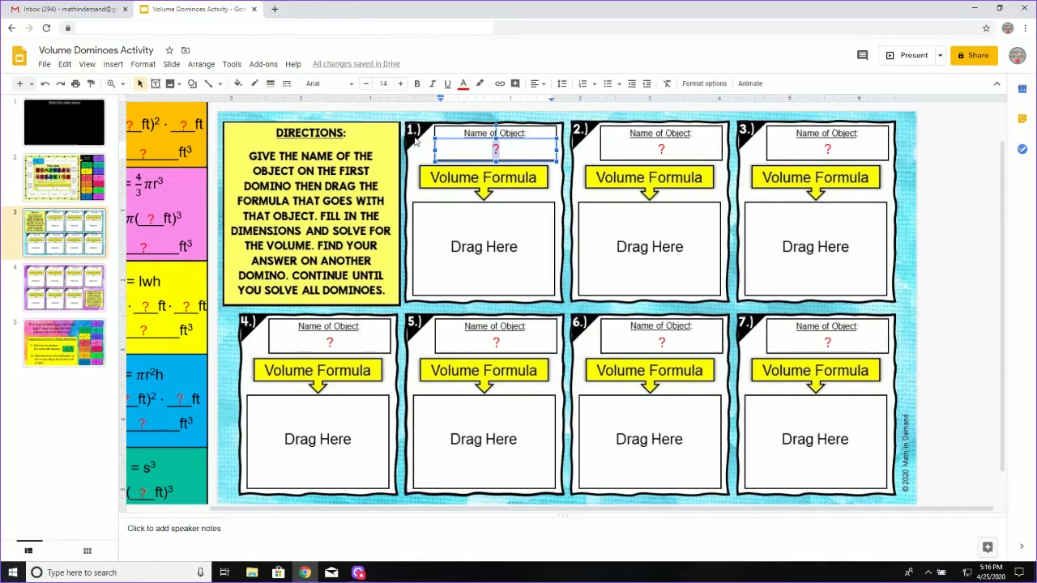
type("C")
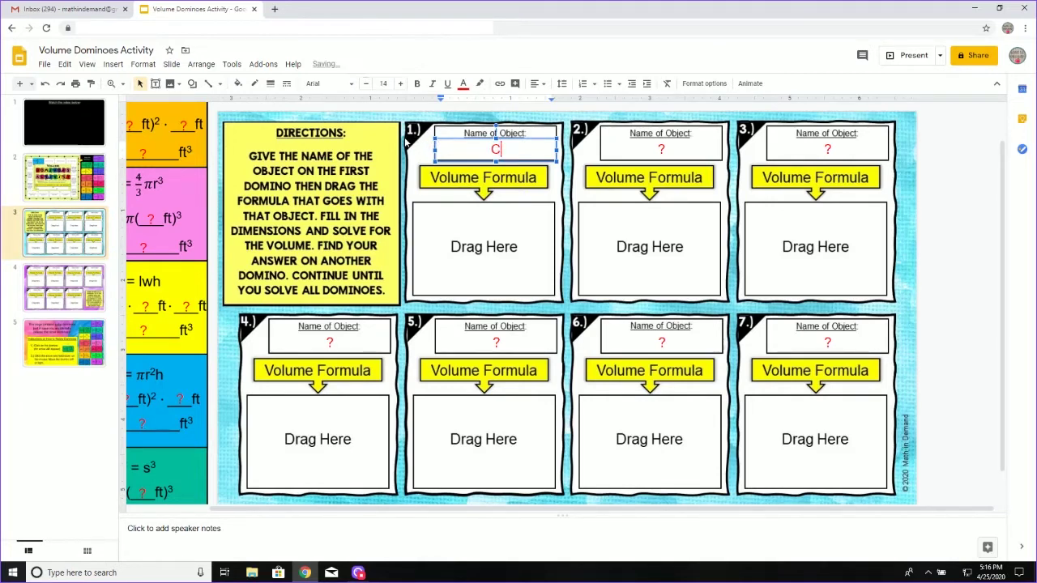
type("ube")
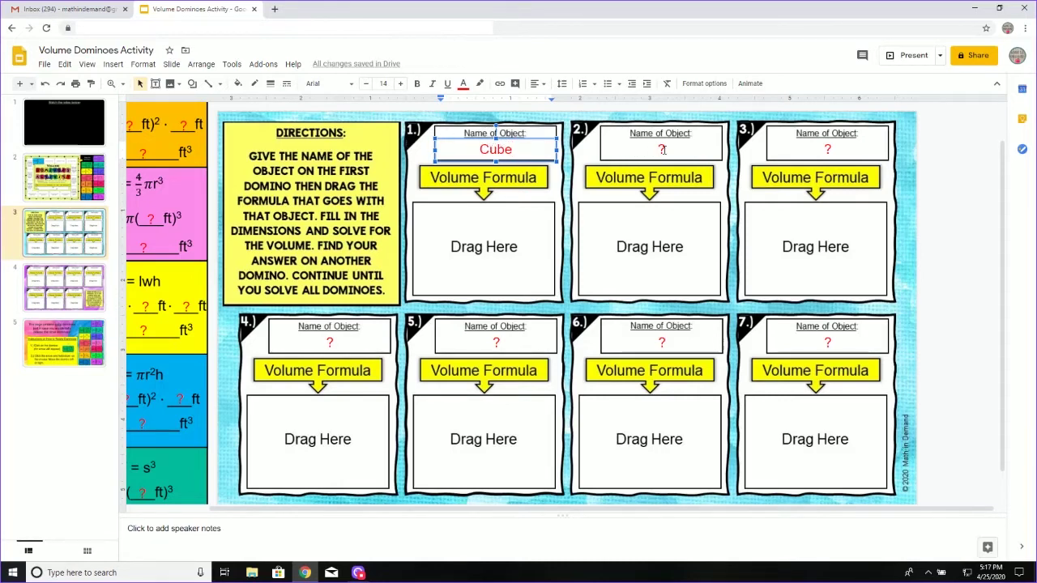
left_click(663, 149)
left_click(828, 151)
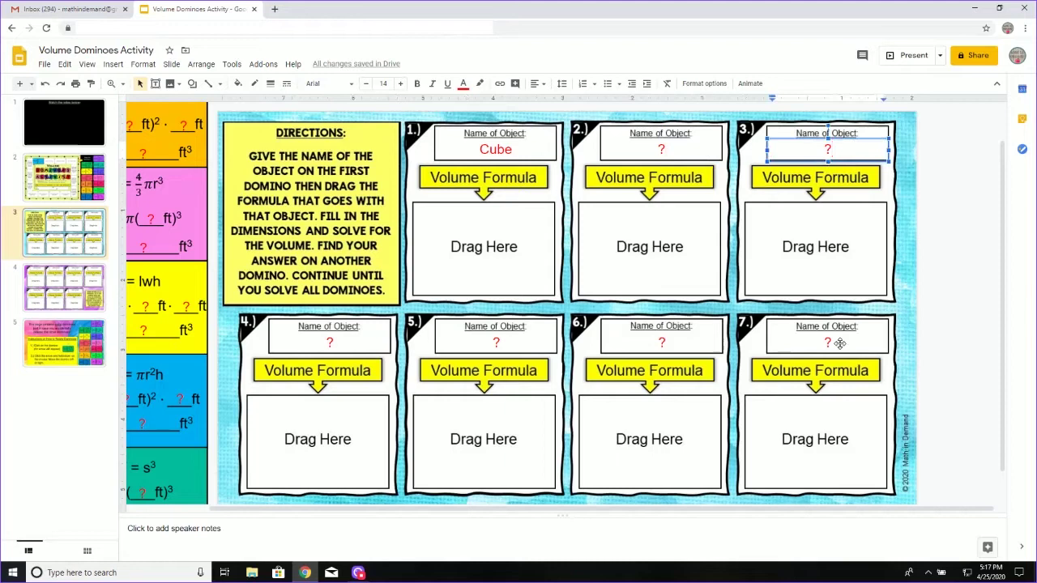
left_click(833, 343)
left_click(496, 159)
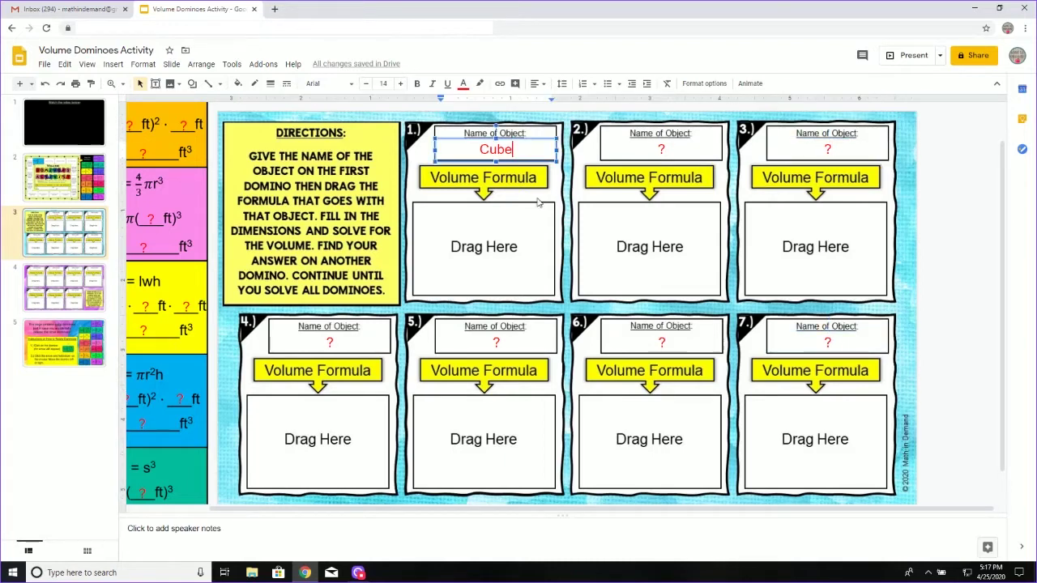
left_click(963, 255)
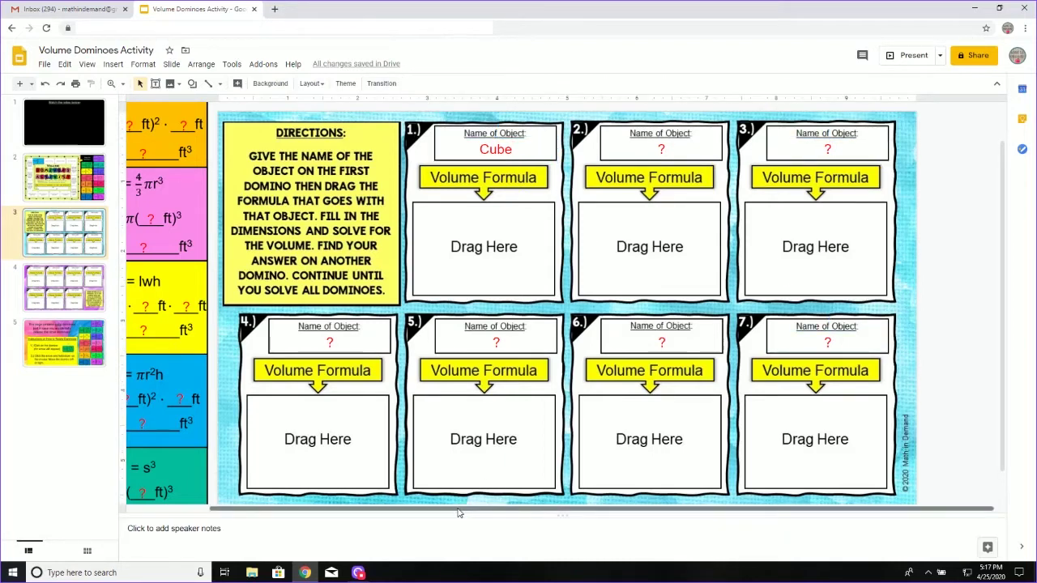
Drag the green V = s³ domino into problem 1's Drag Here box
left_click_drag(430, 509, 346, 509)
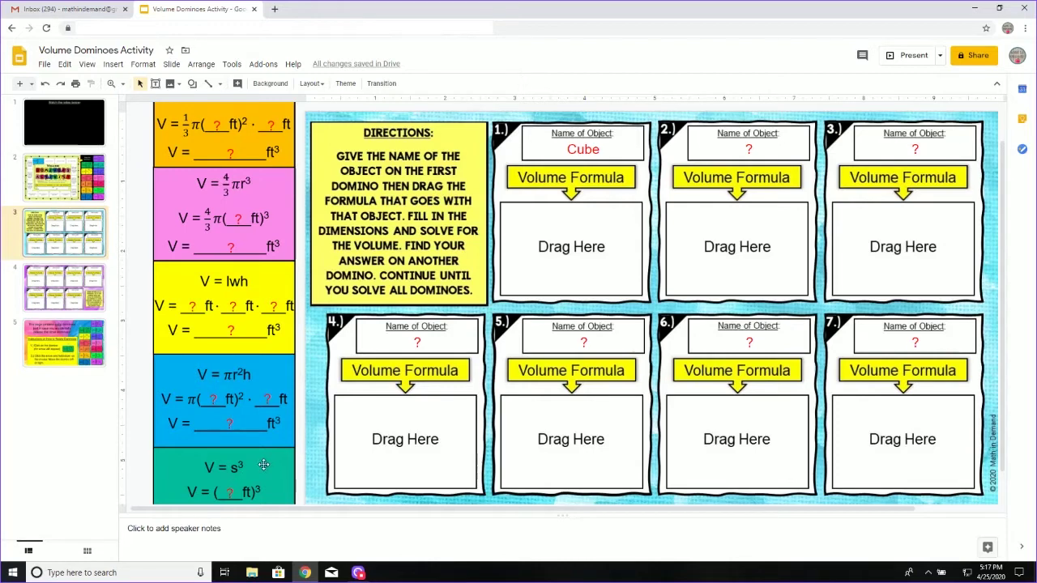
left_click_drag(263, 464, 606, 241)
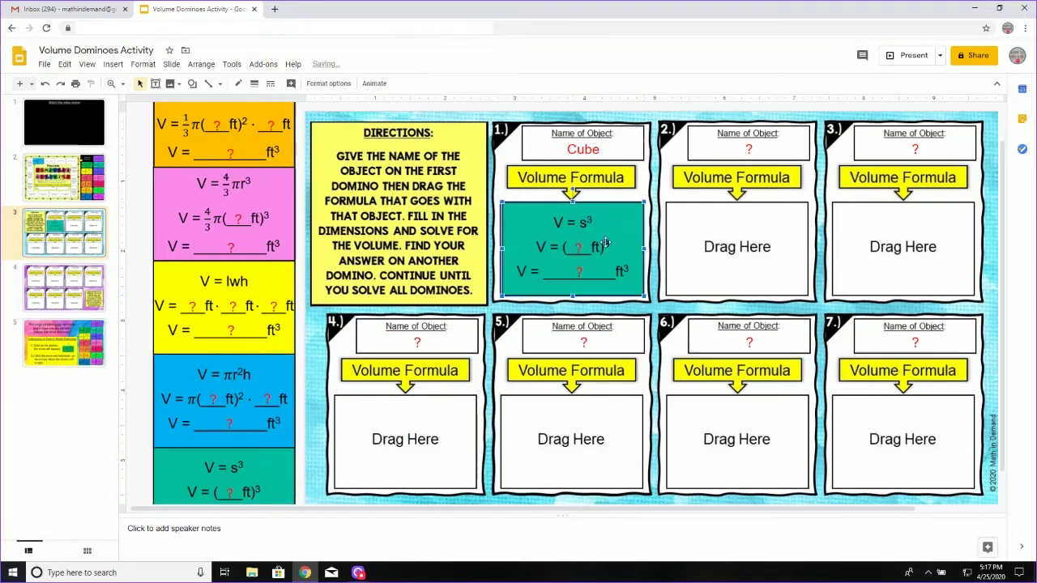
Check the dominoes board, then enter 5 as the cube's side length
left_click(672, 246)
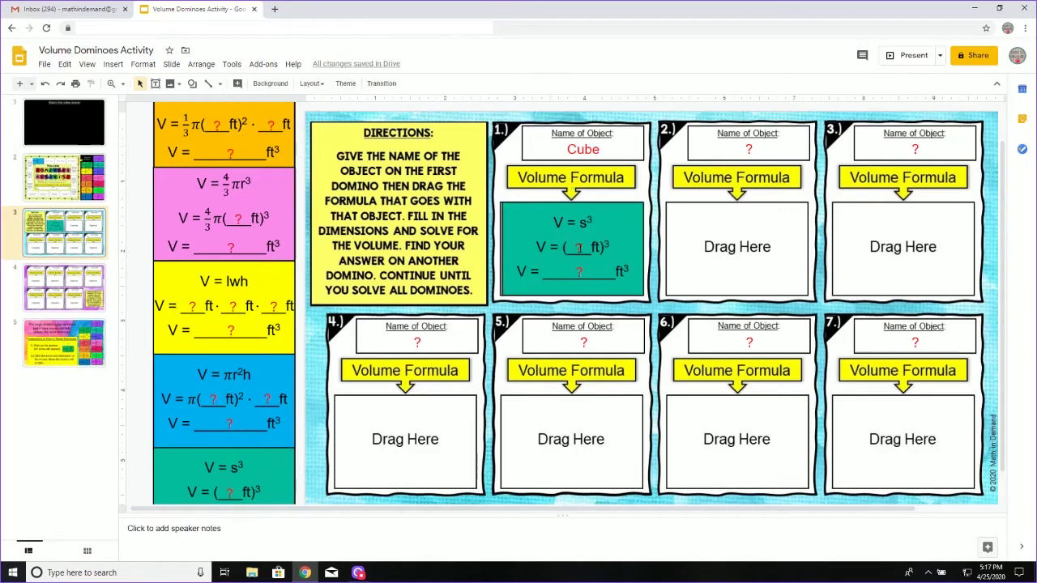
double_click(578, 248)
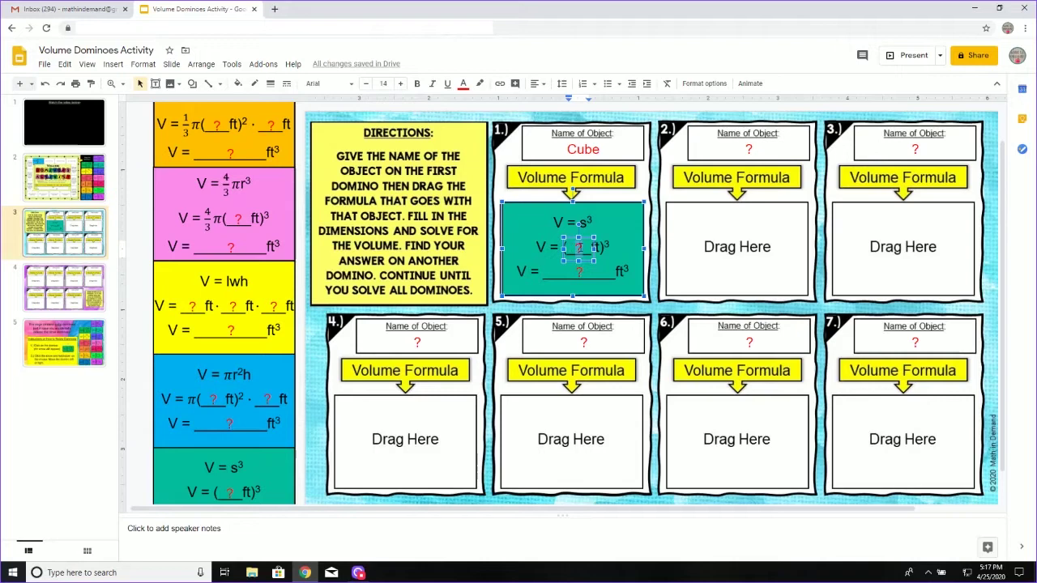
left_click(655, 250)
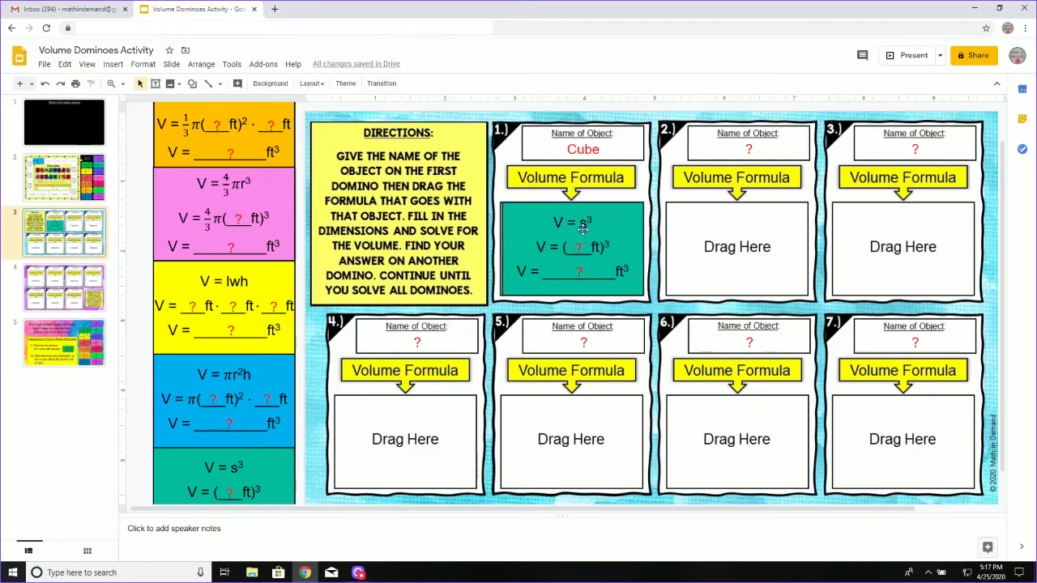
left_click(64, 179)
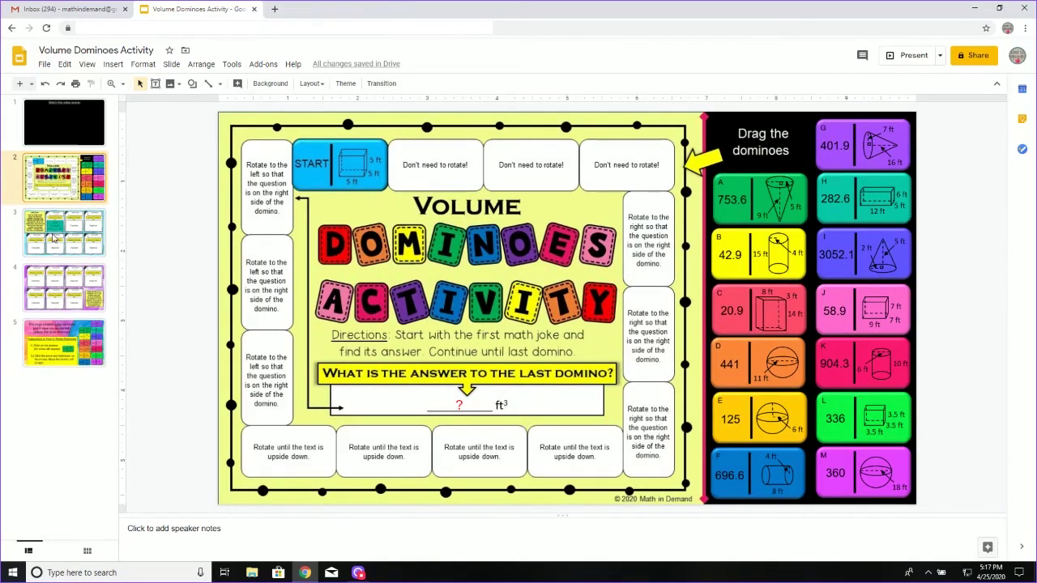
left_click(53, 237)
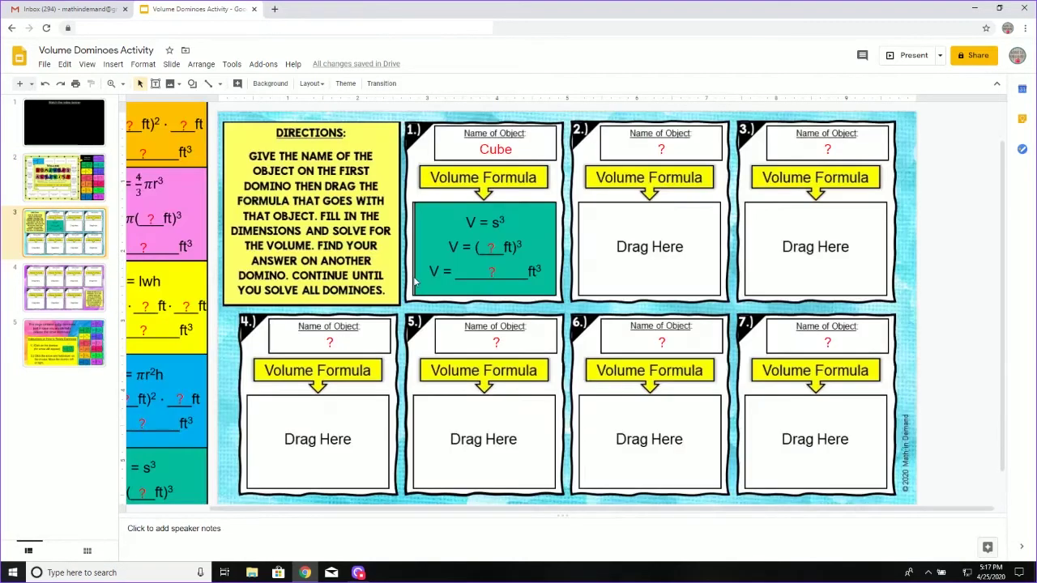
left_click(491, 247)
type("5")
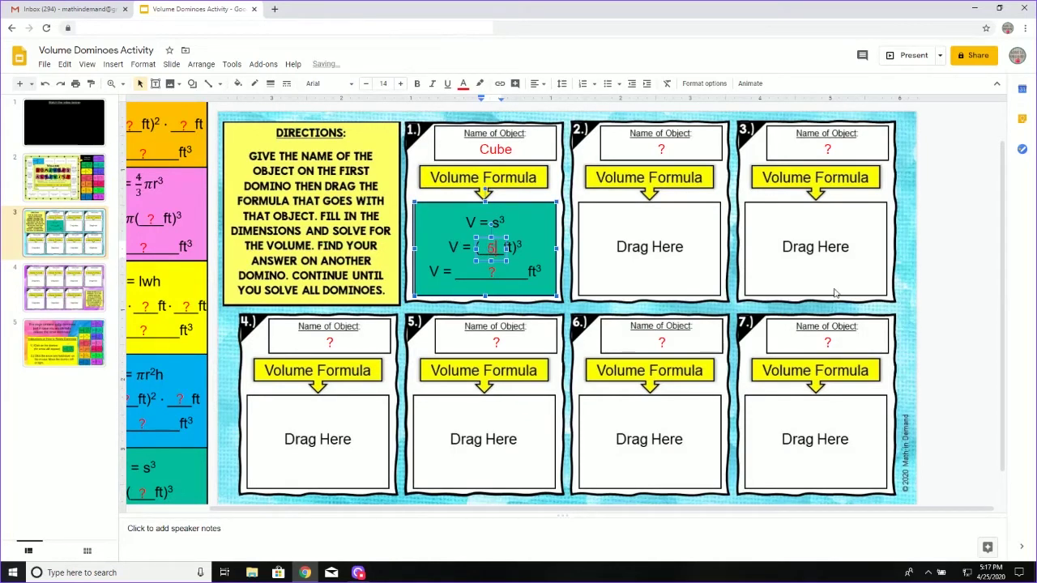
left_click(924, 268)
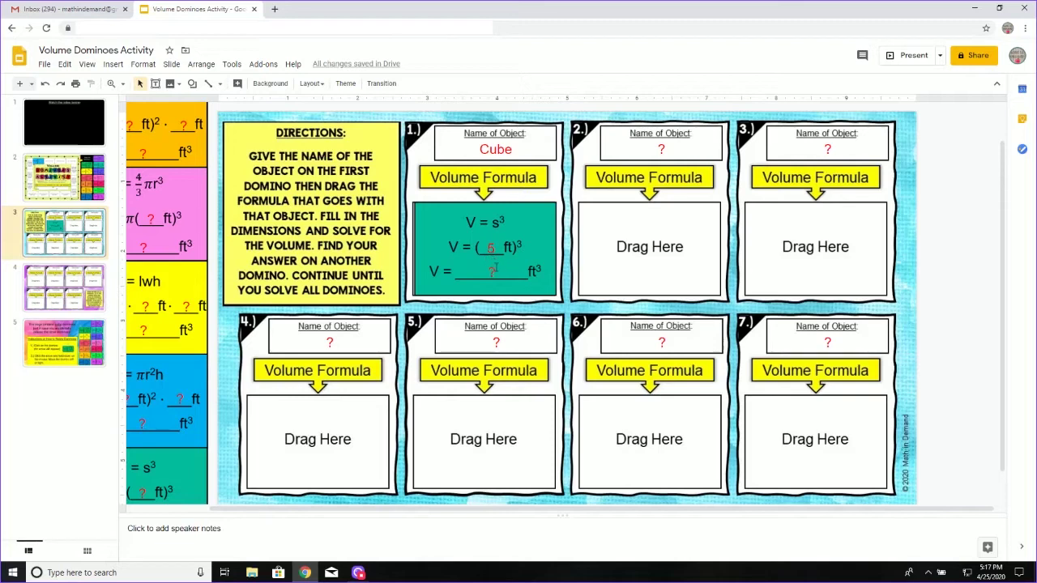
Fill the cube formula's volume answer blank with 125
double_click(493, 271)
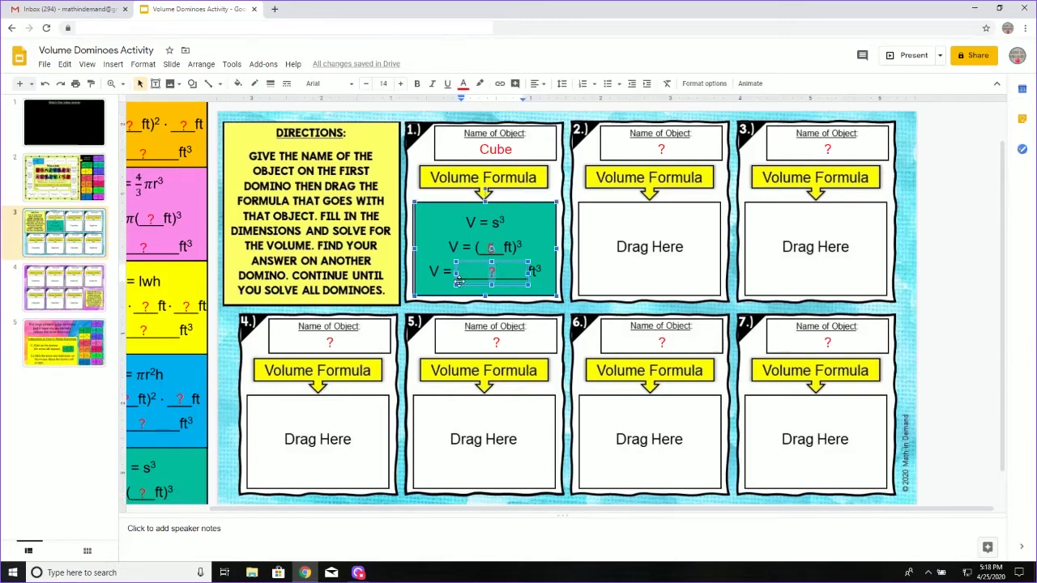
type("125")
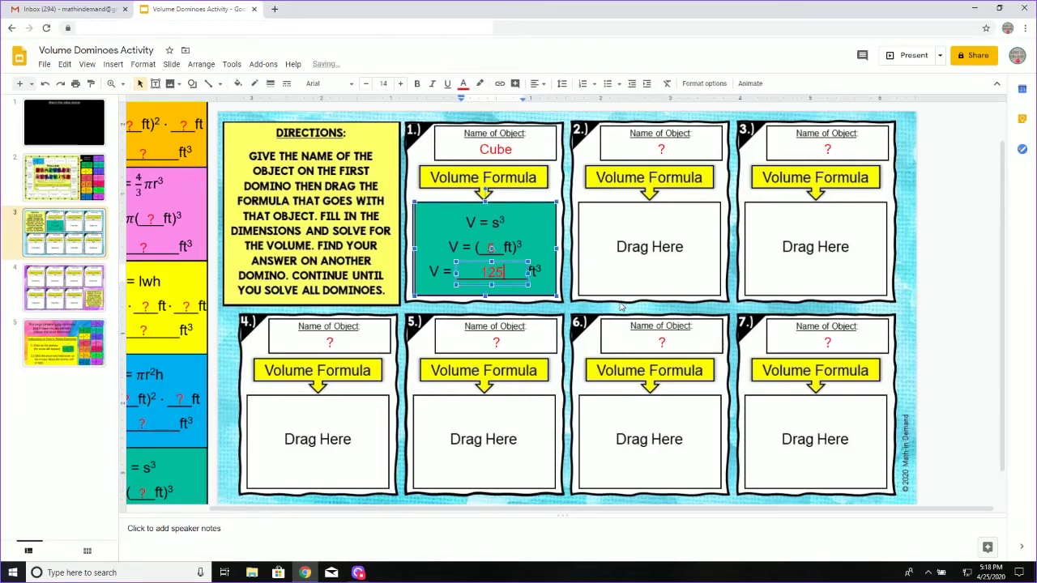
left_click(617, 305)
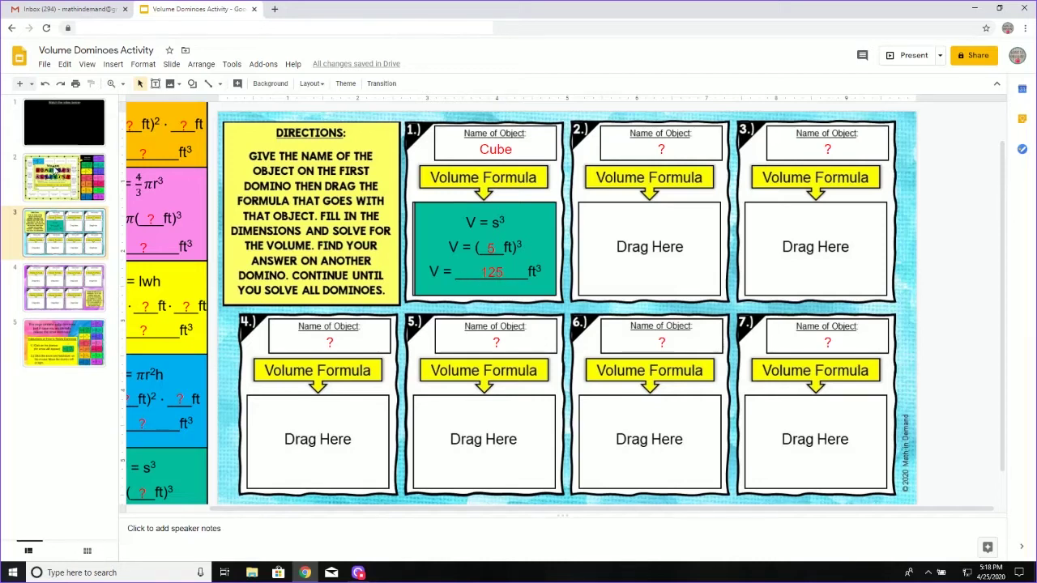
Place domino E (125) in the slot right after START, then return to slide 3
left_click(53, 171)
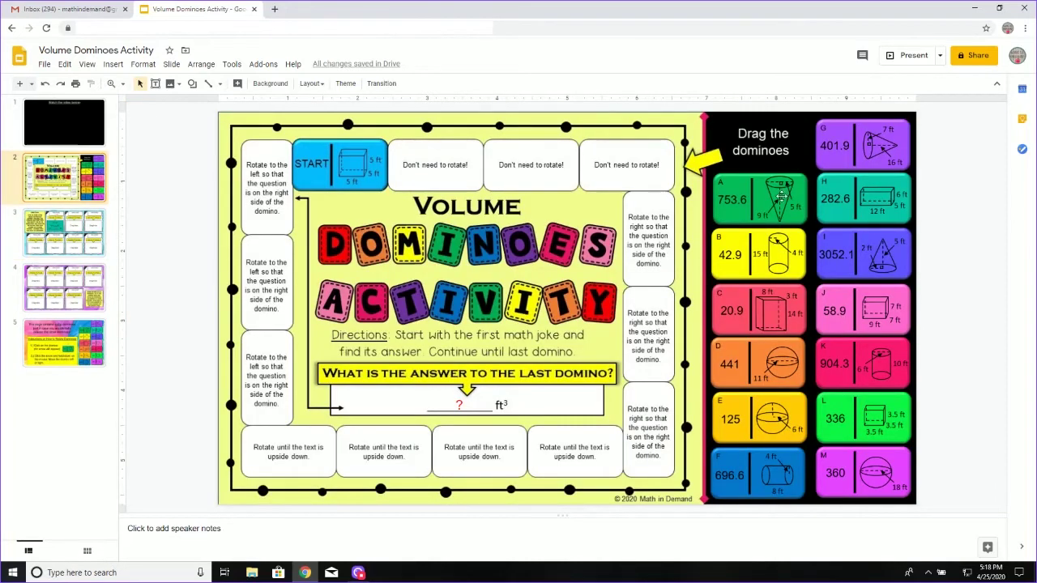
left_click(775, 426)
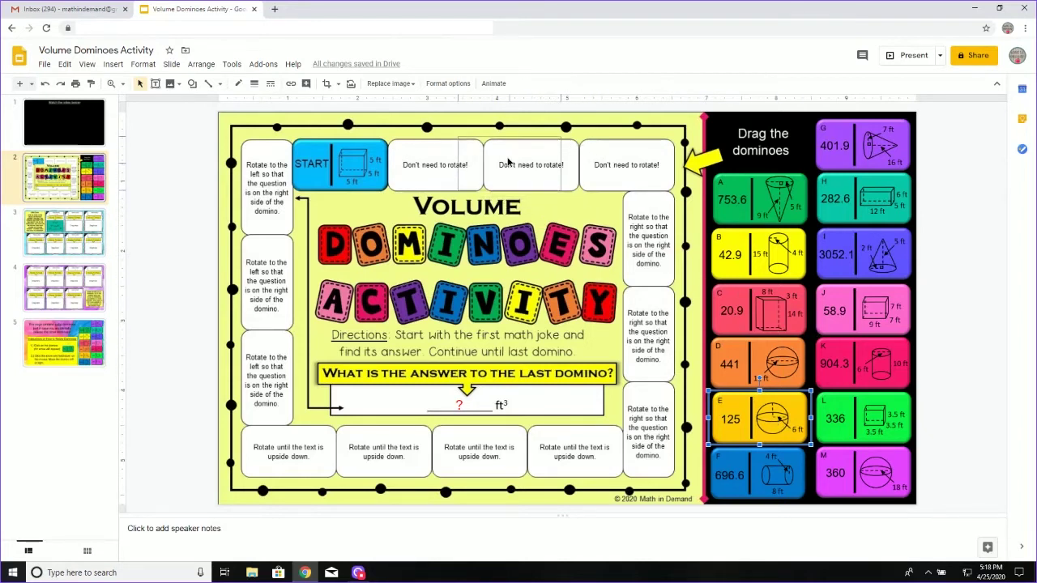
left_click_drag(447, 168, 452, 169)
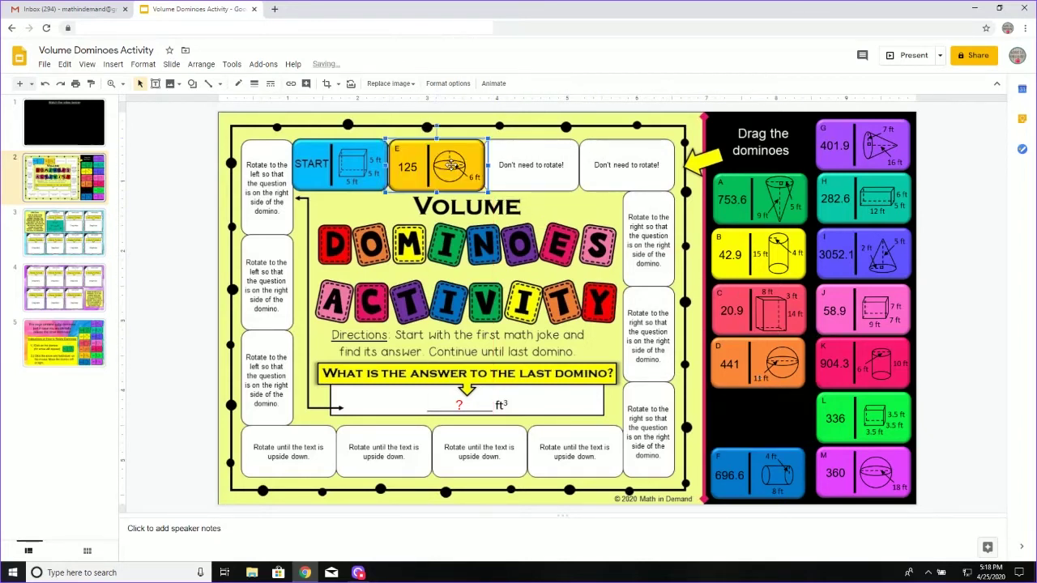
left_click(512, 216)
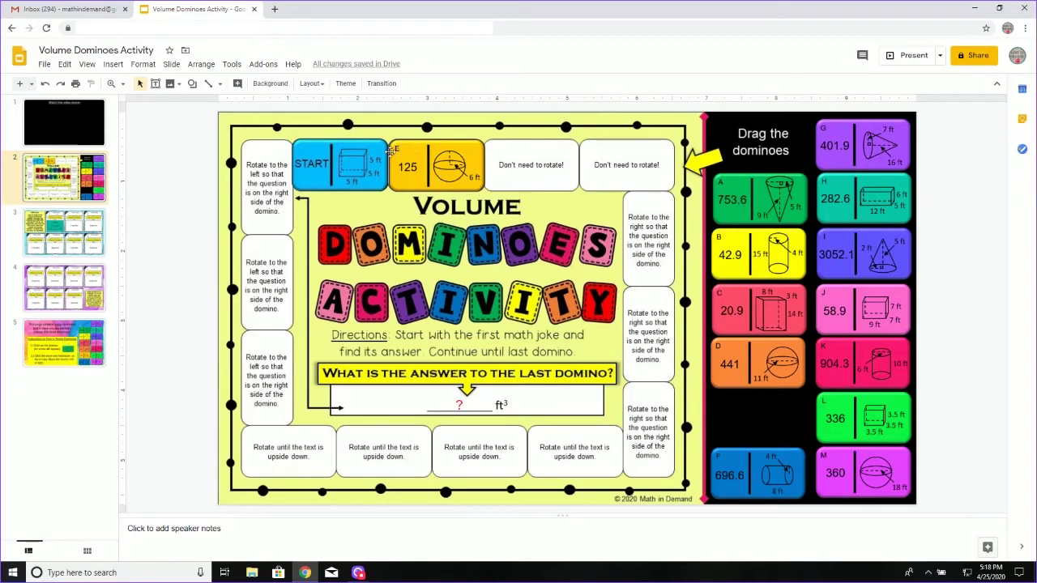
left_click(94, 235)
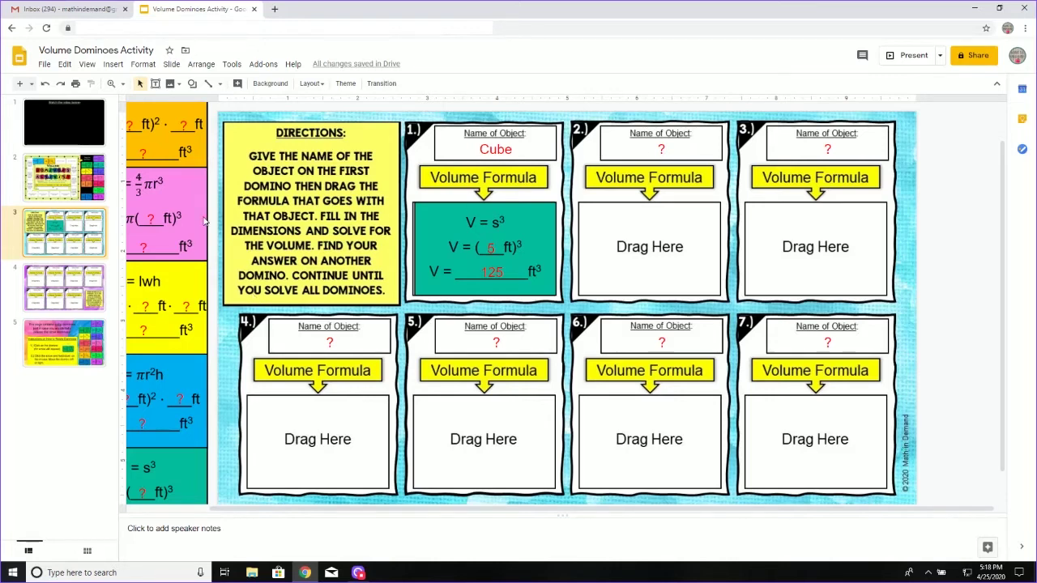
Switch to slide 4, the worksheet page with problems 8–14
left_click_drag(361, 512, 282, 512)
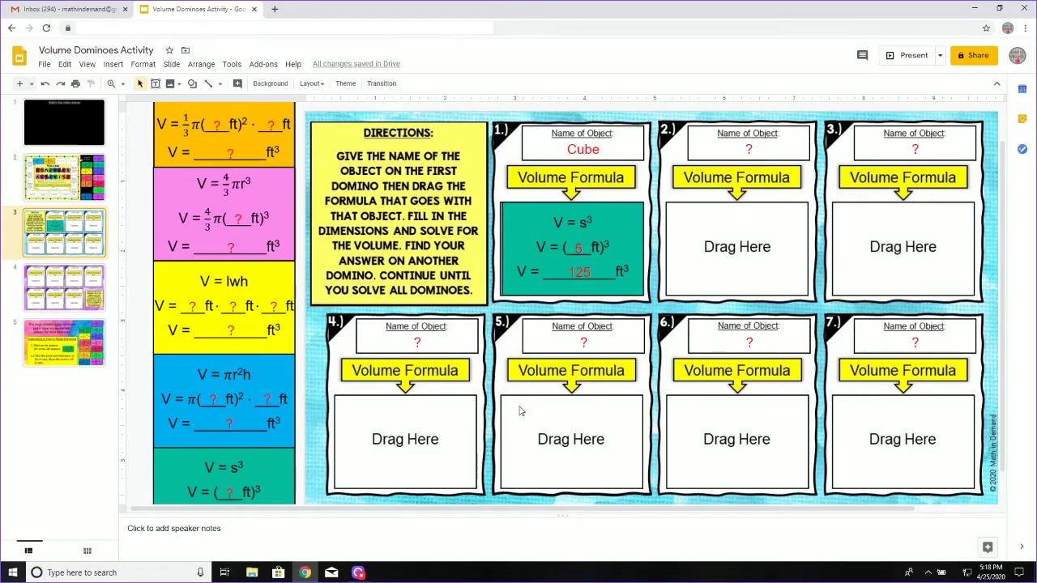
left_click(68, 292)
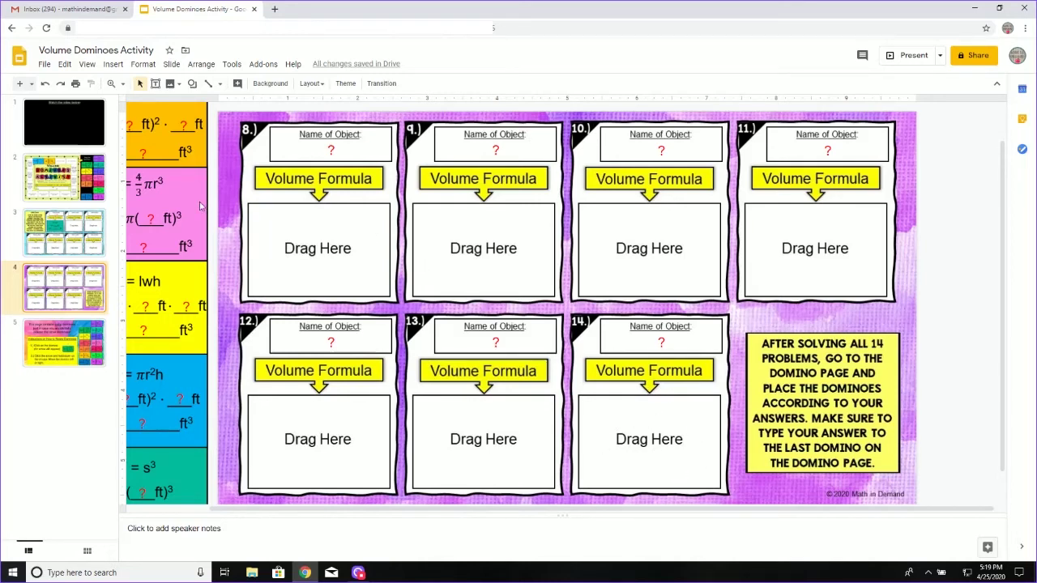
On the slide 2 board, inspect the last-domino answer, leaving the red '?' unchanged
left_click(58, 180)
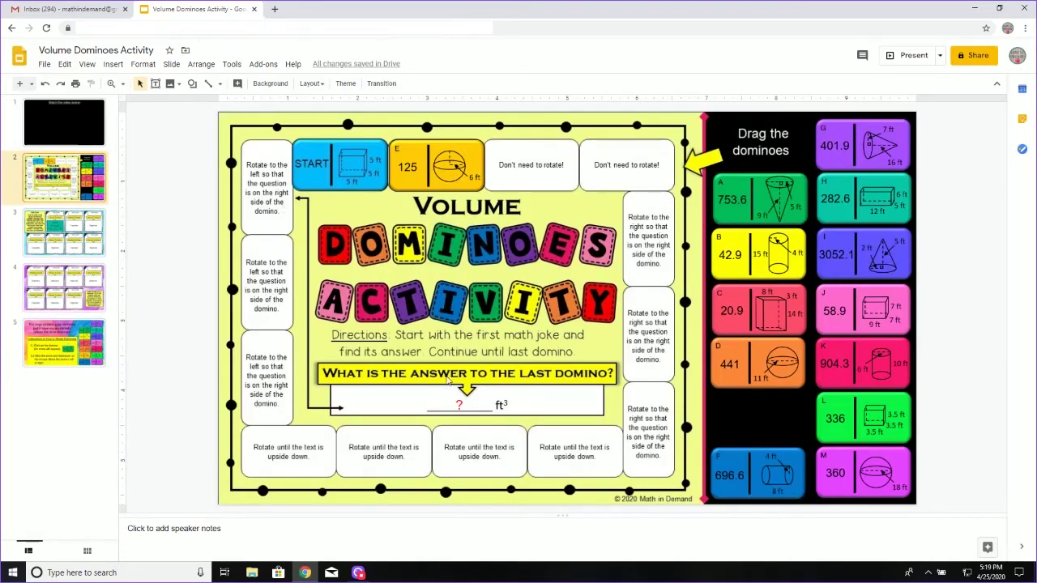
left_click(460, 405)
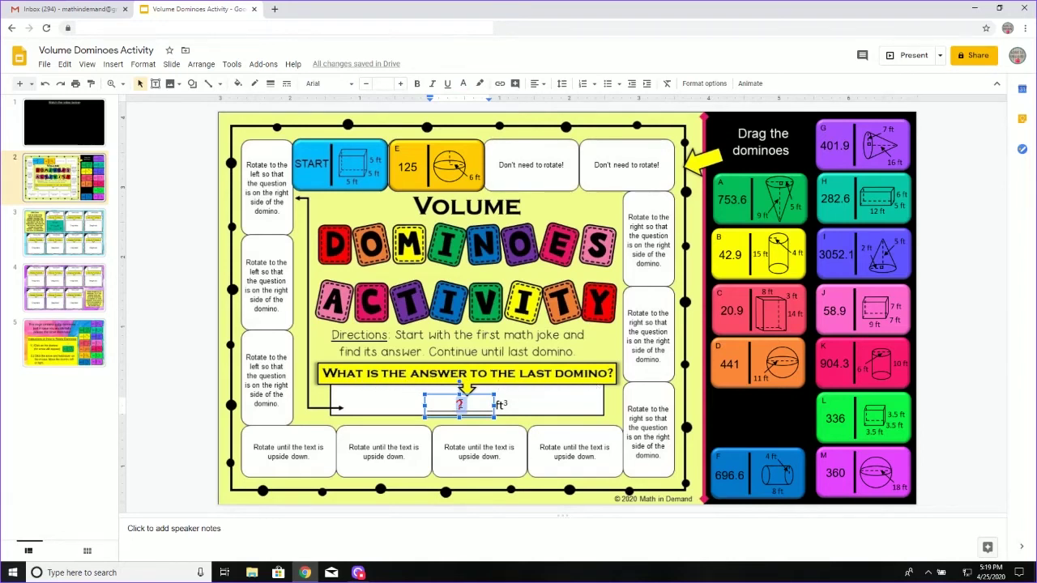
double_click(466, 403)
left_click(588, 395)
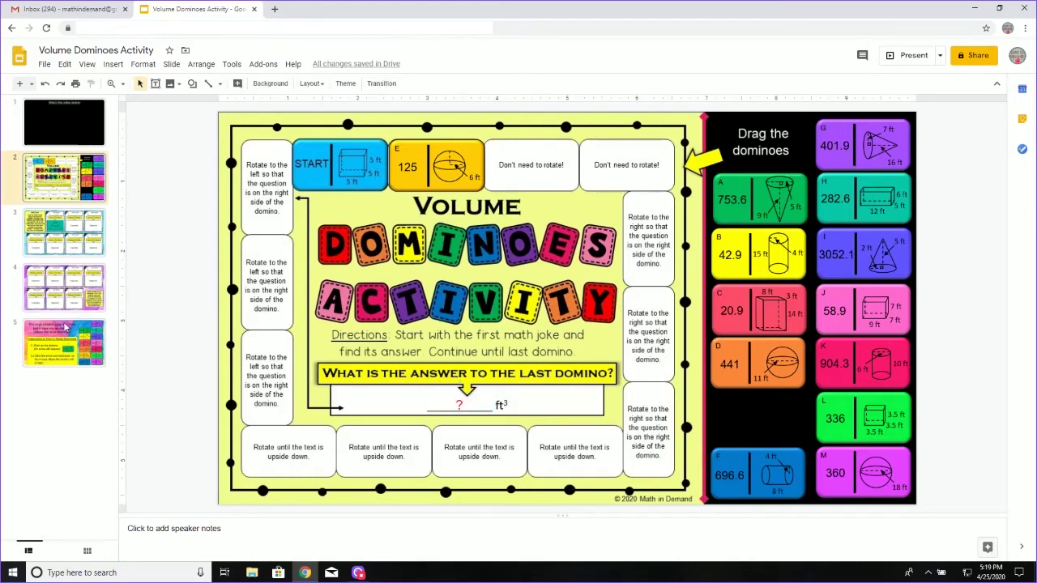
Delete domino B (42.9 cylinder) from the board on slide 2
left_click(59, 349)
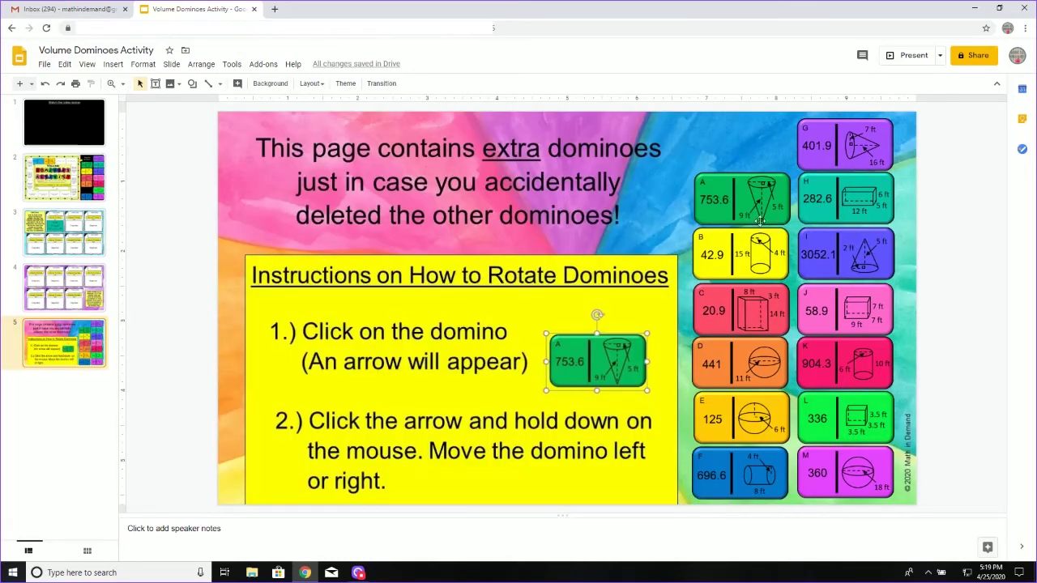
left_click(91, 191)
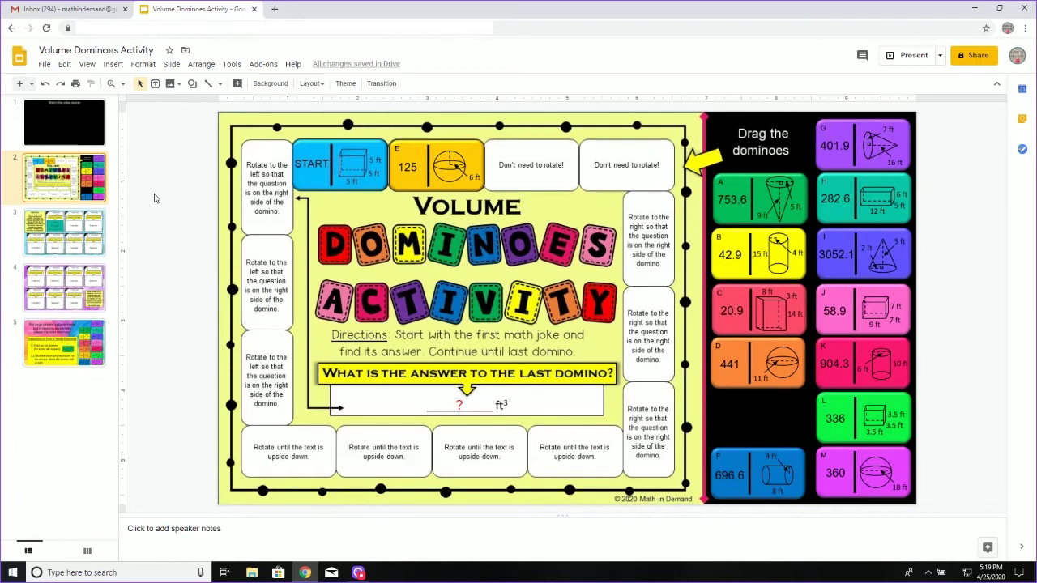
left_click(784, 243)
key("Delete")
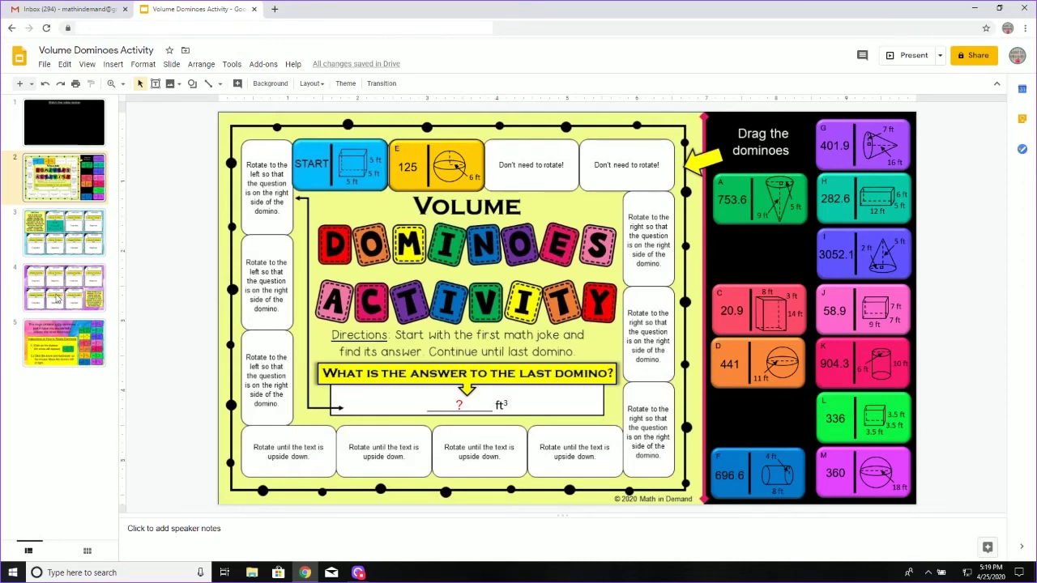
Copy the spare domino B (42.9) from the extra-dominoes slide 5
left_click(55, 324)
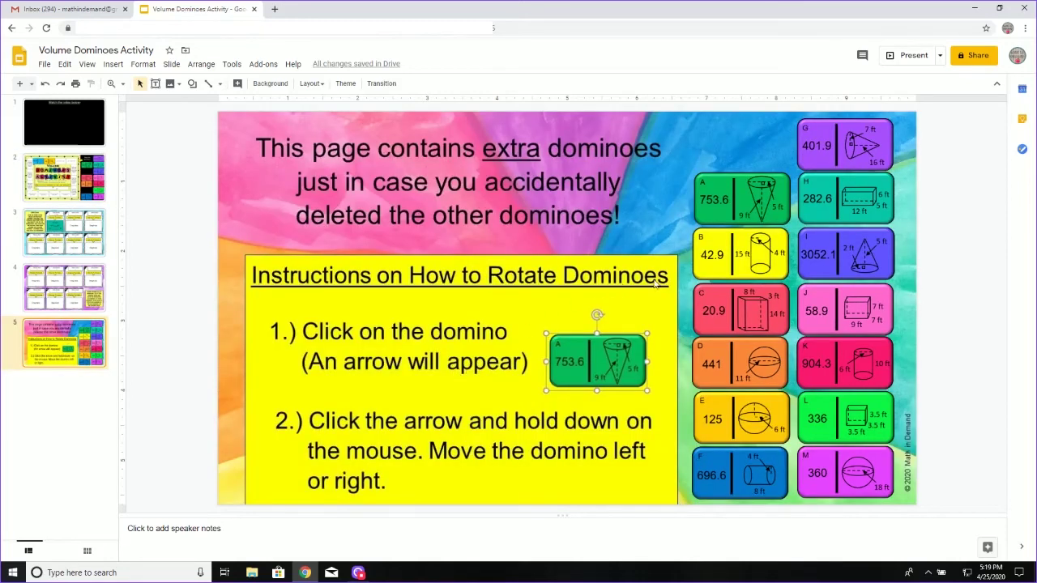
left_click(726, 243)
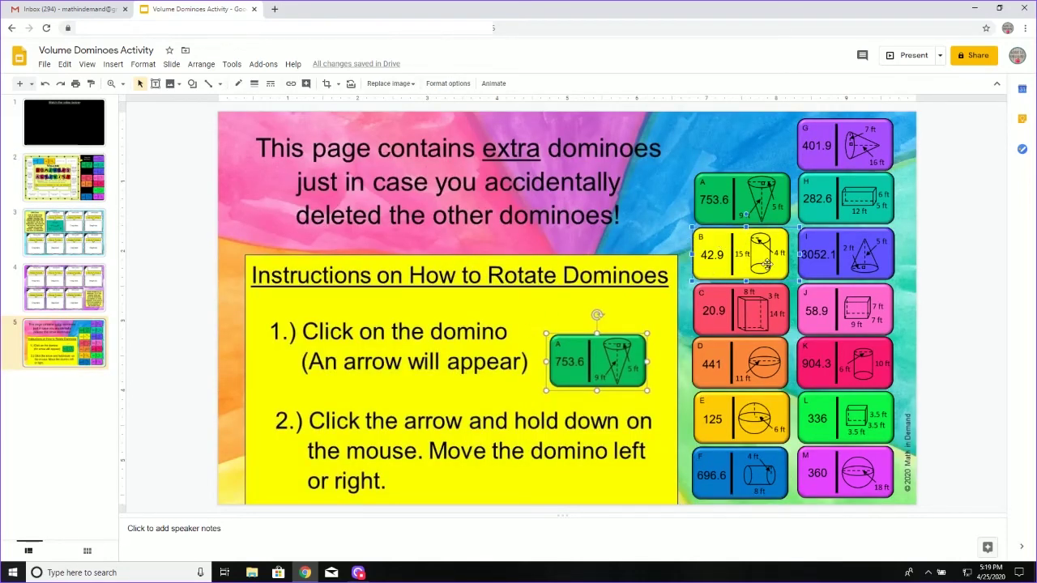
right_click(747, 256)
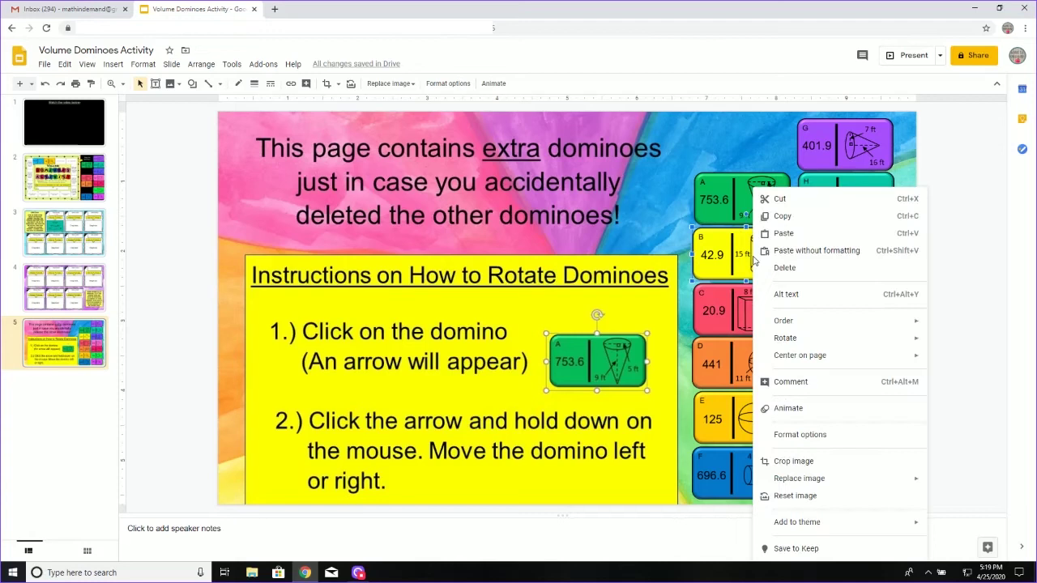
left_click(790, 218)
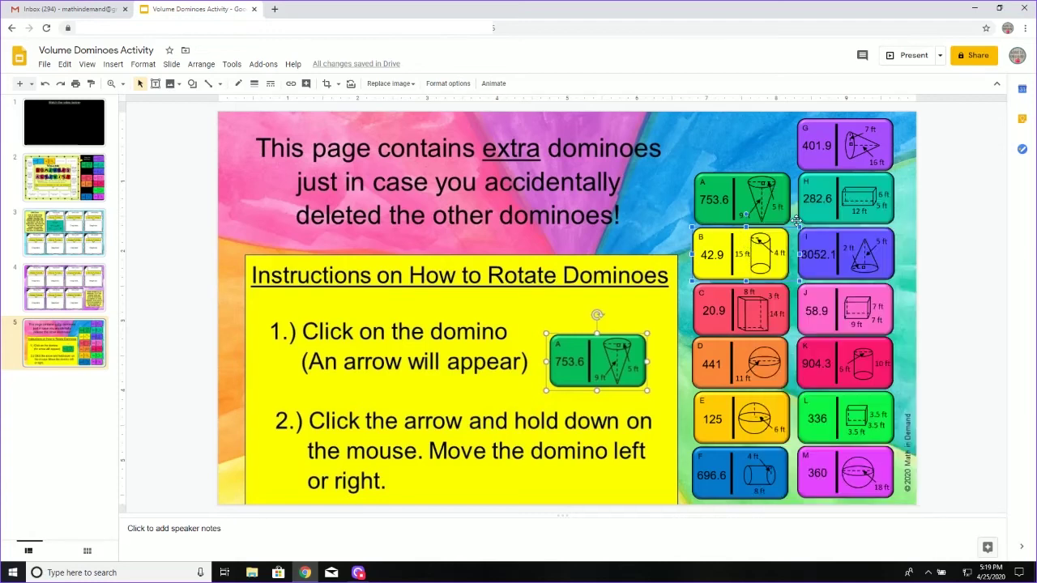
right_click(755, 245)
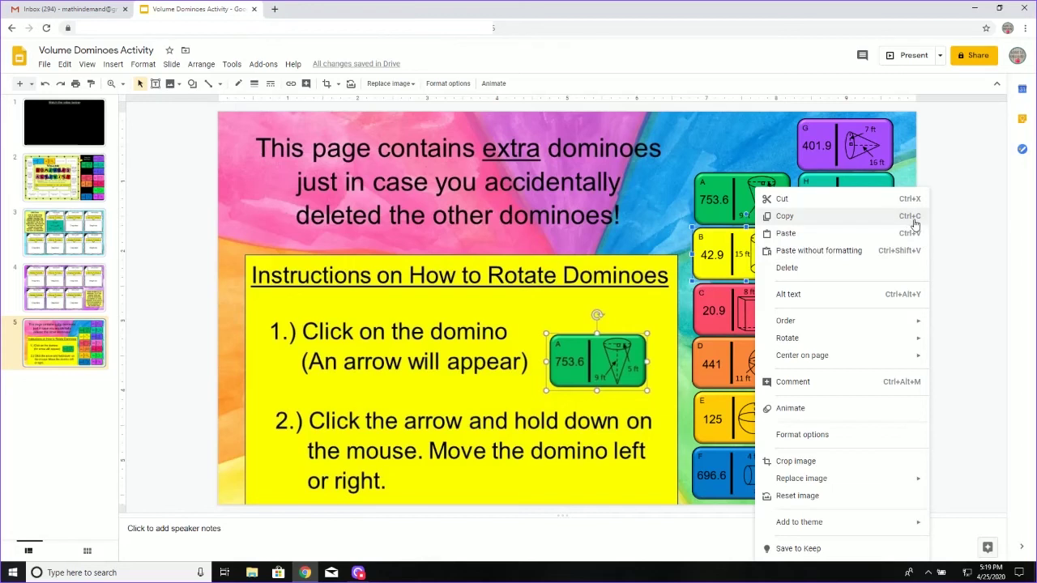
left_click(813, 225)
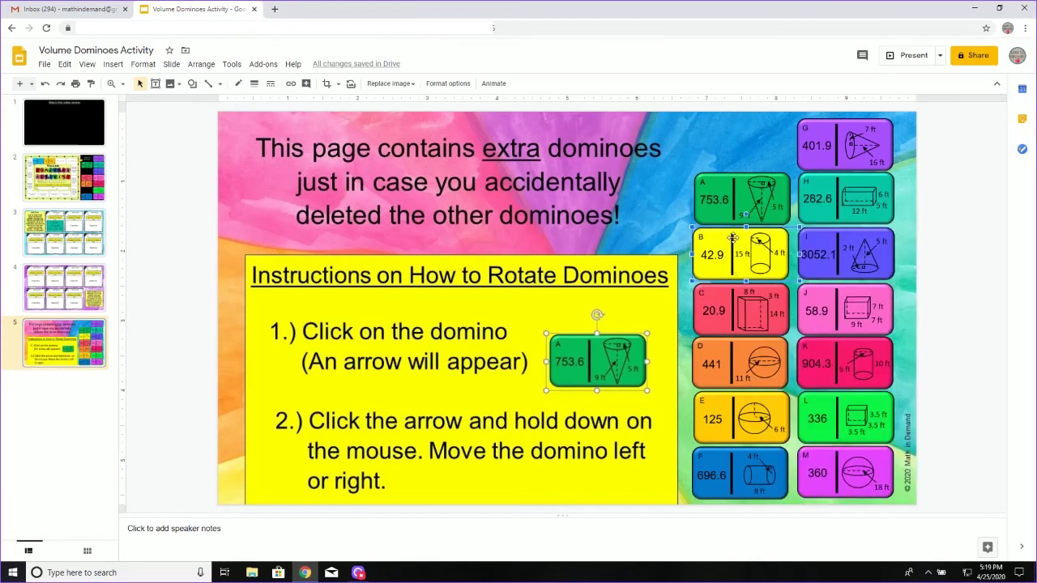
Paste domino B onto the slide 2 board and line it up under domino A
left_click(71, 181)
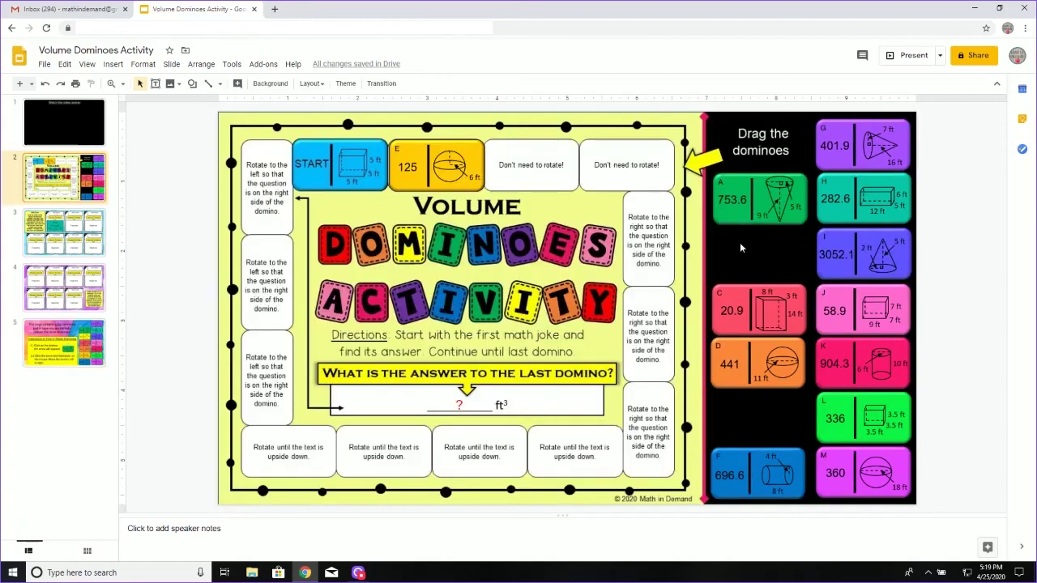
right_click(640, 253)
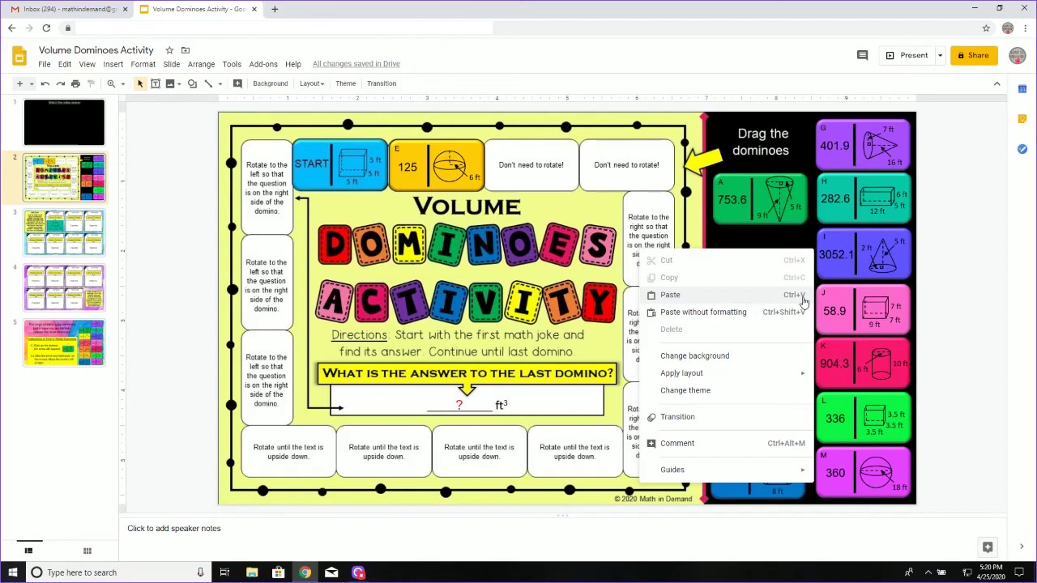
left_click(727, 298)
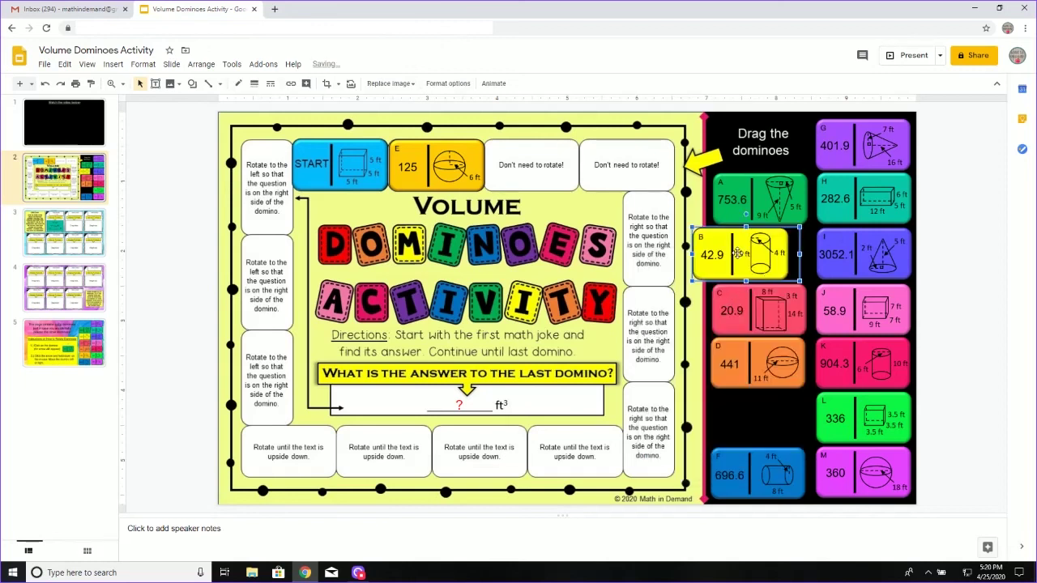
left_click_drag(738, 253, 759, 253)
left_click(942, 321)
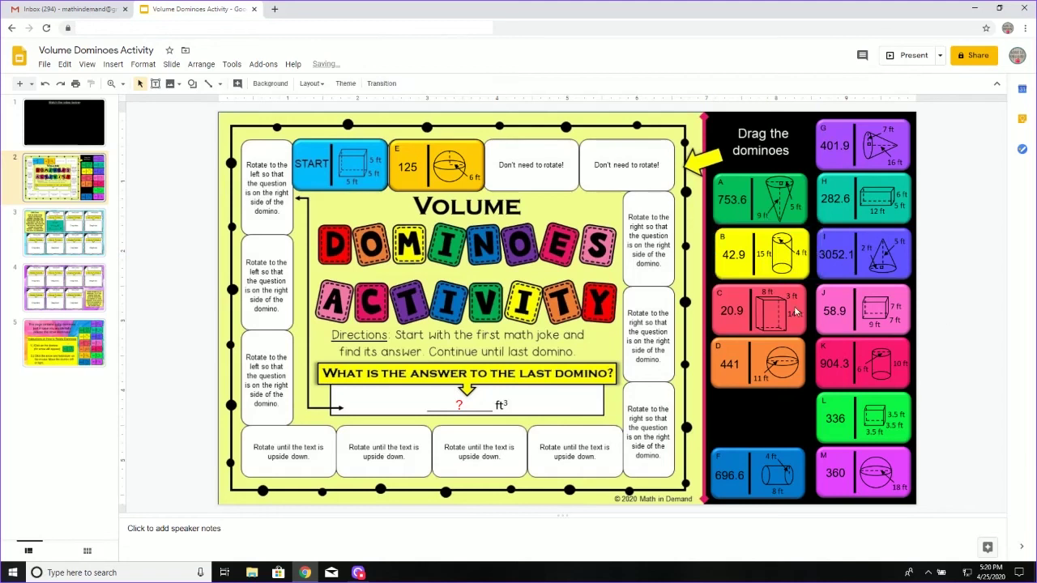